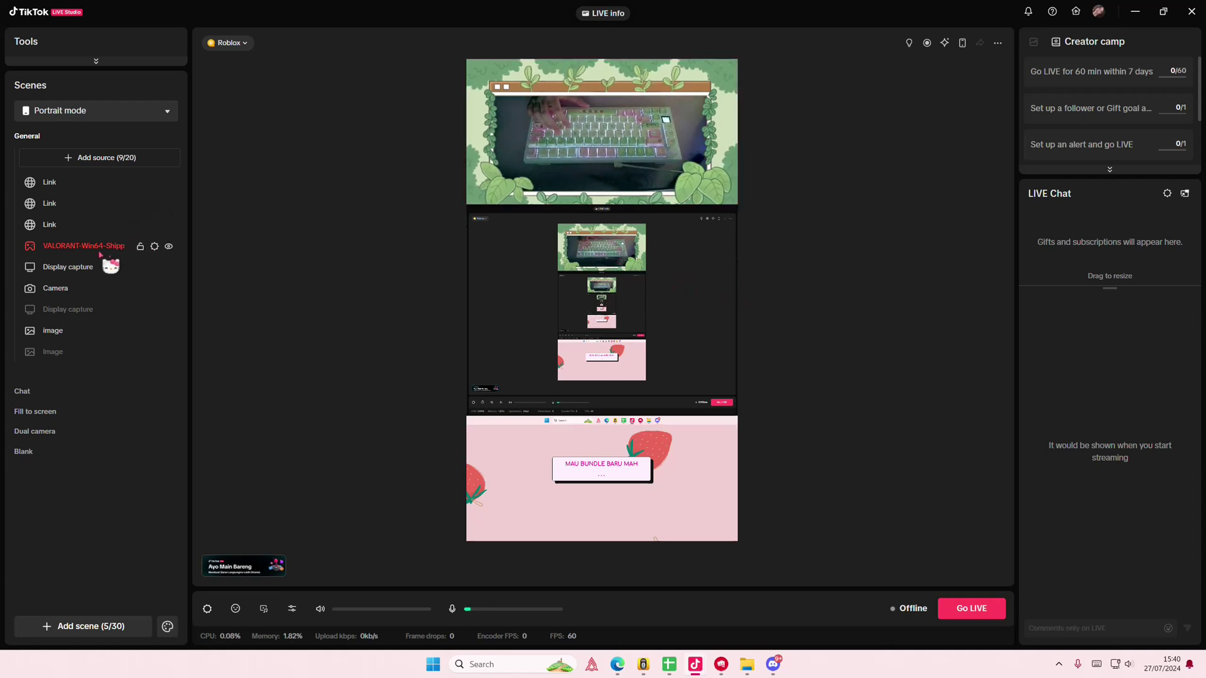
- Select the Camera source in the Portrait mode scene's source list
mouse_move(94, 288)
left_click(80, 291)
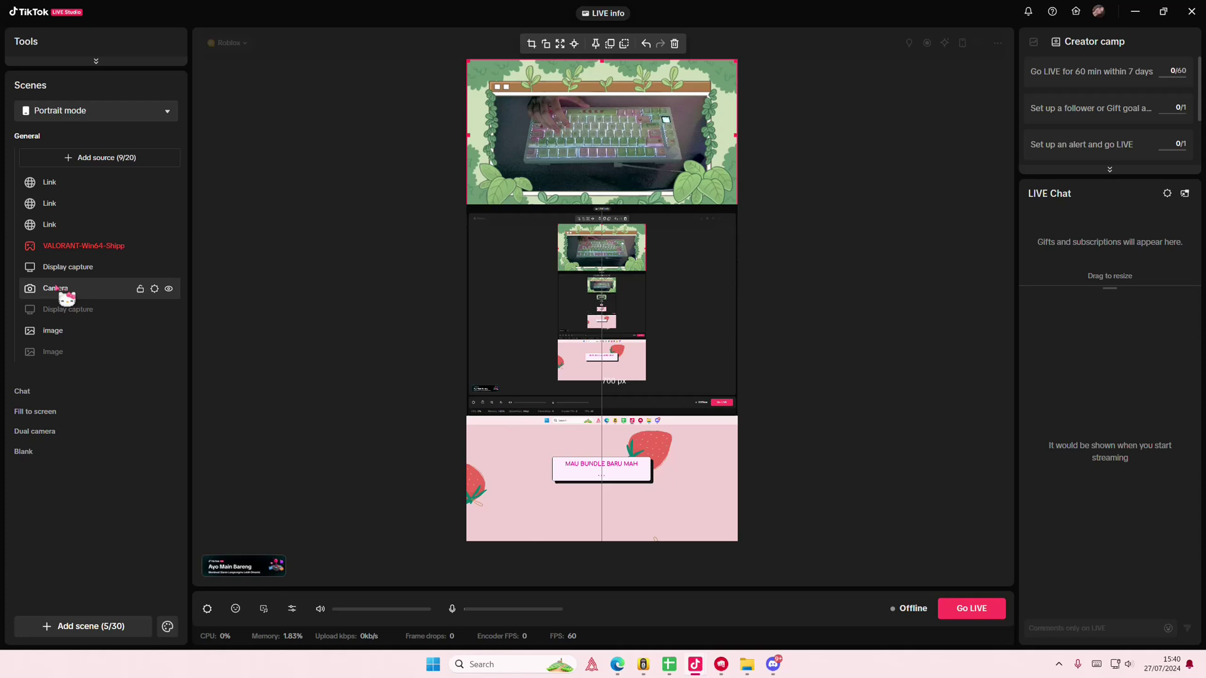
- Open the camera settings and flip the image twice so its orientation stays unchanged
left_click(155, 289)
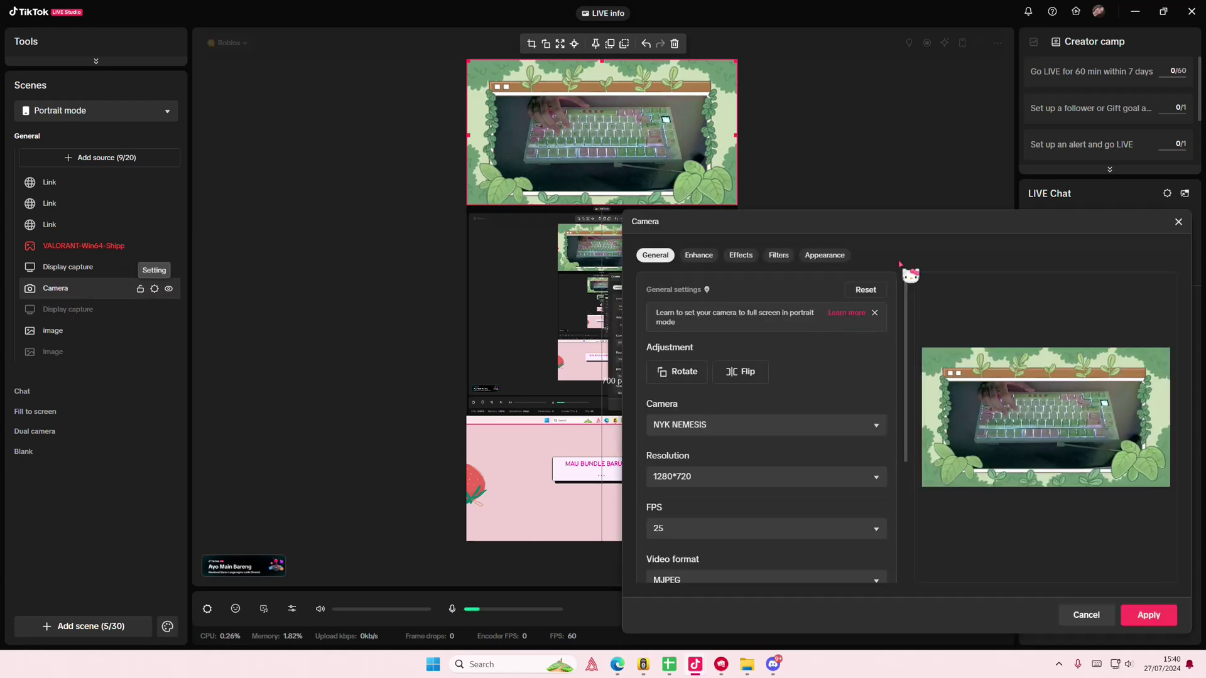
left_click(691, 332)
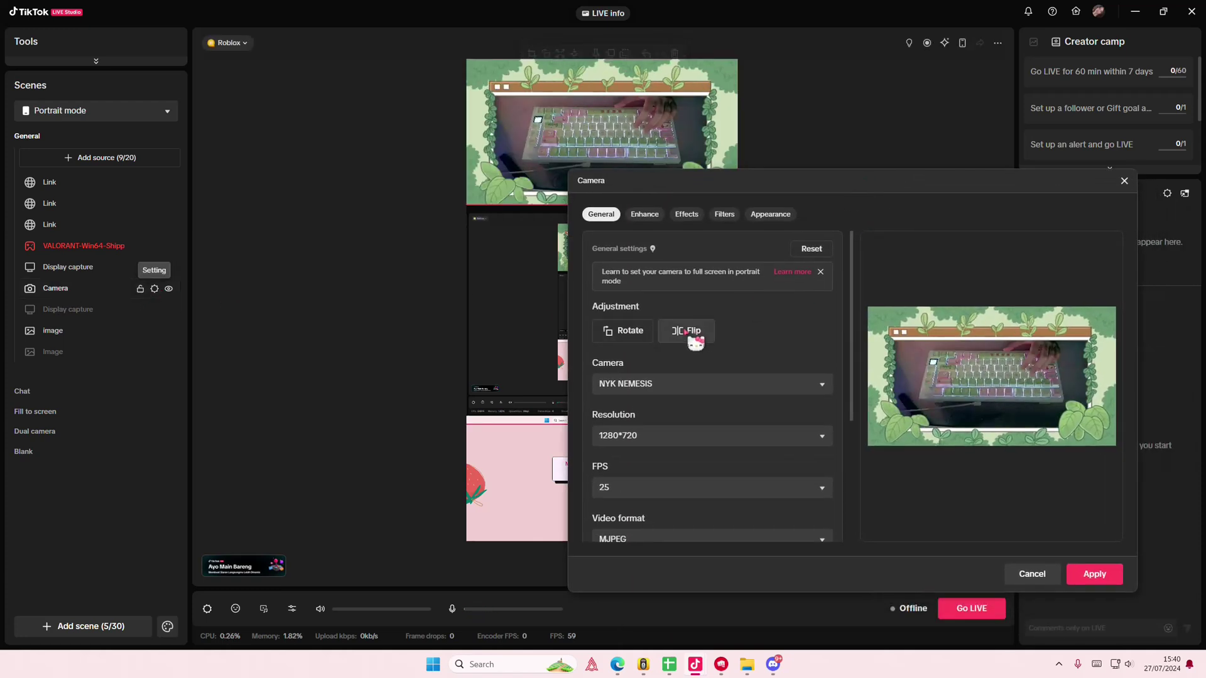
left_click(696, 335)
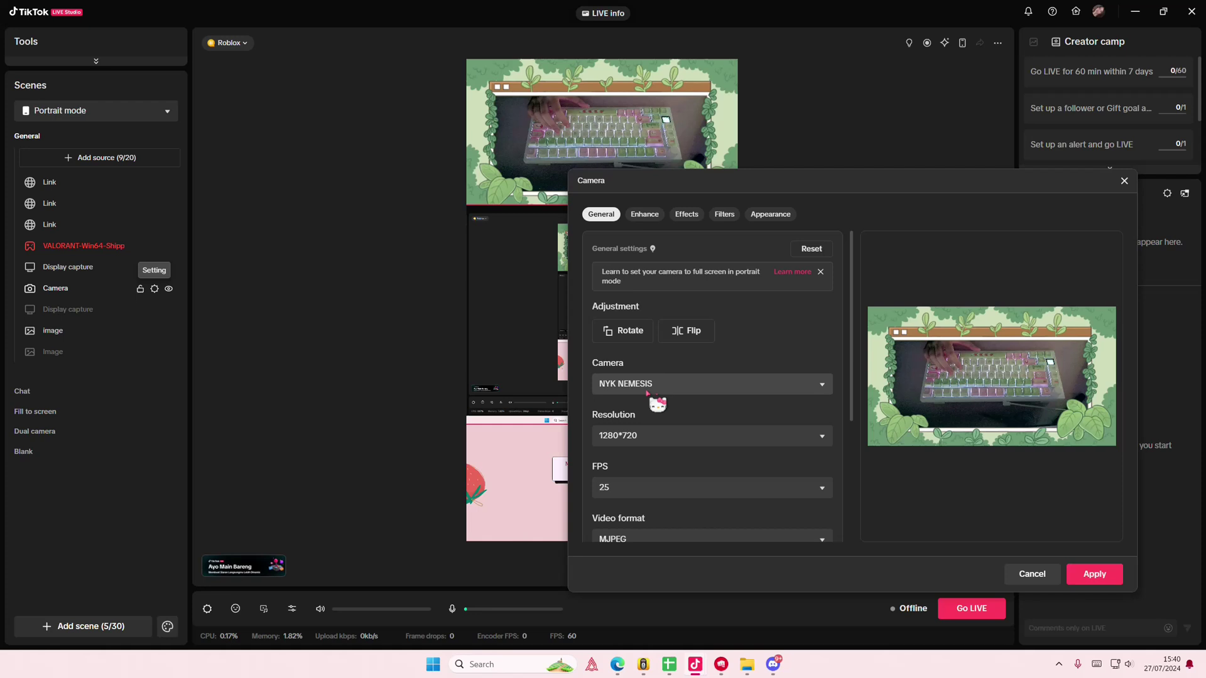
- Set the camera to 1920*1080 resolution at 30 FPS
left_click(648, 435)
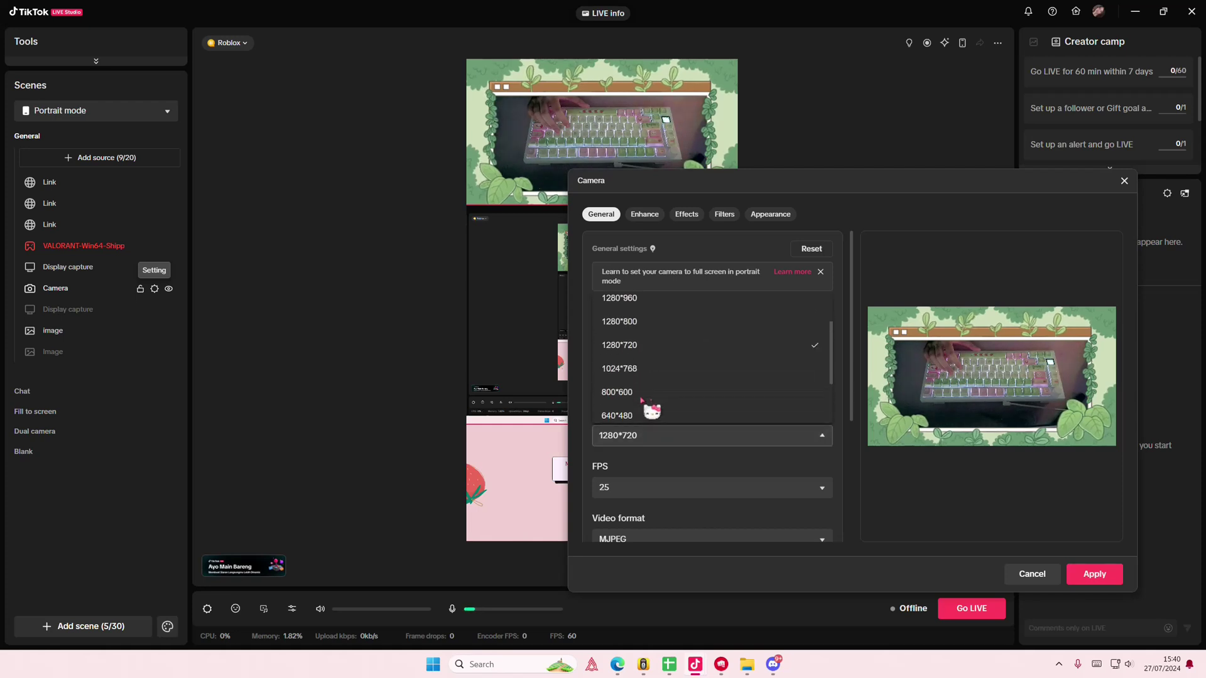
scroll(635, 359, "up", 1)
left_click(634, 346)
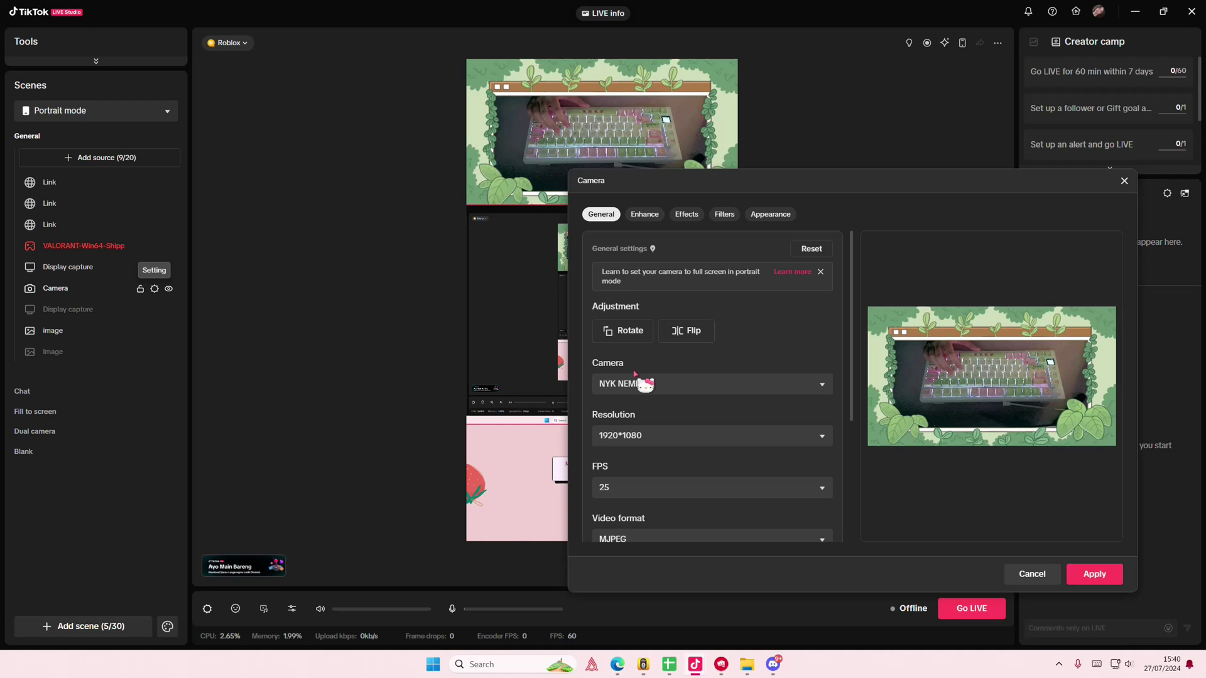
scroll(647, 481, "down", 1)
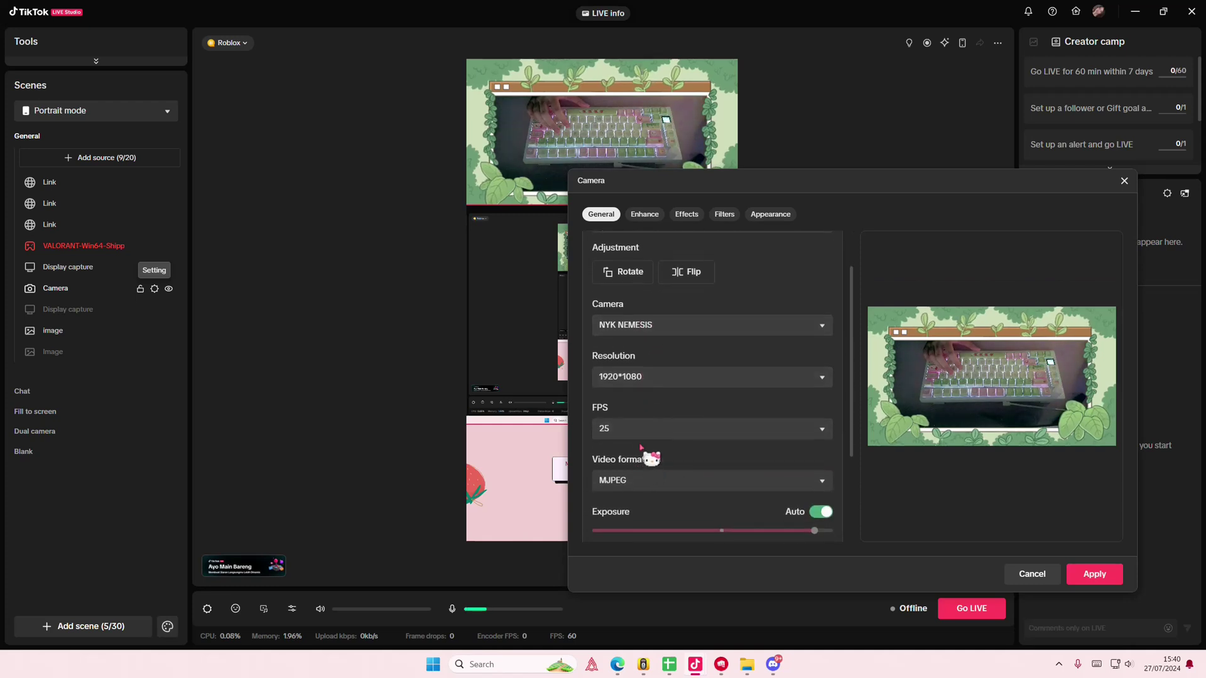
left_click(647, 432)
left_click(628, 457)
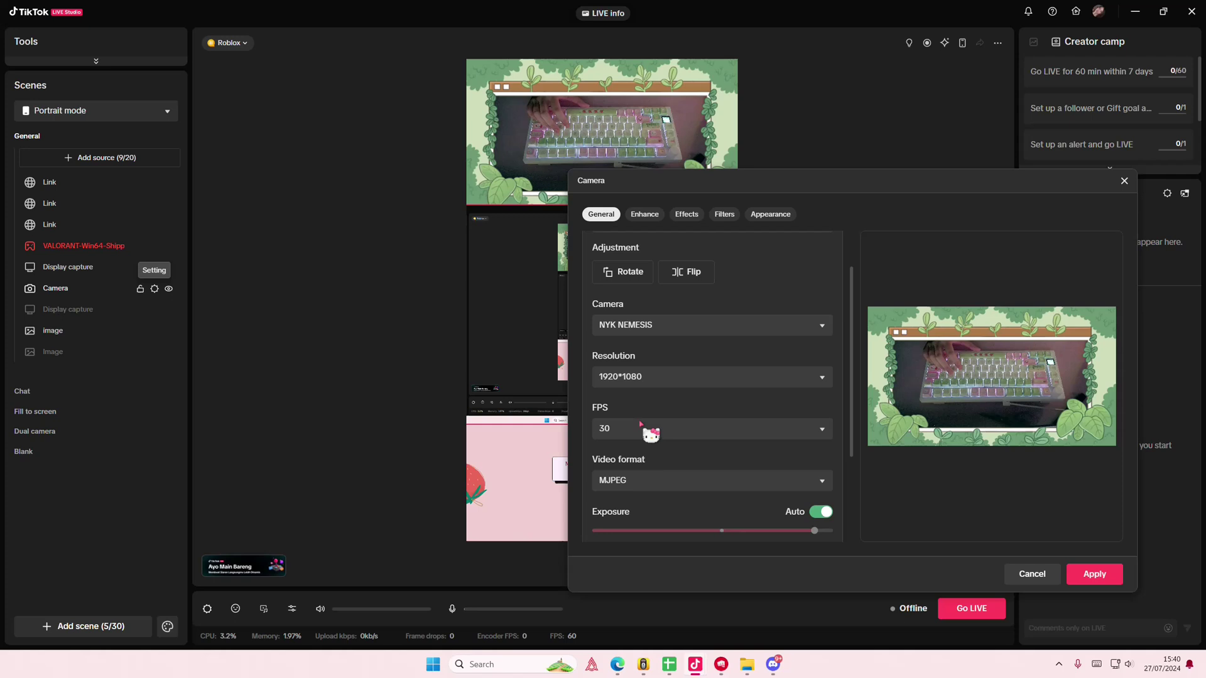
scroll(647, 479, "down", 2)
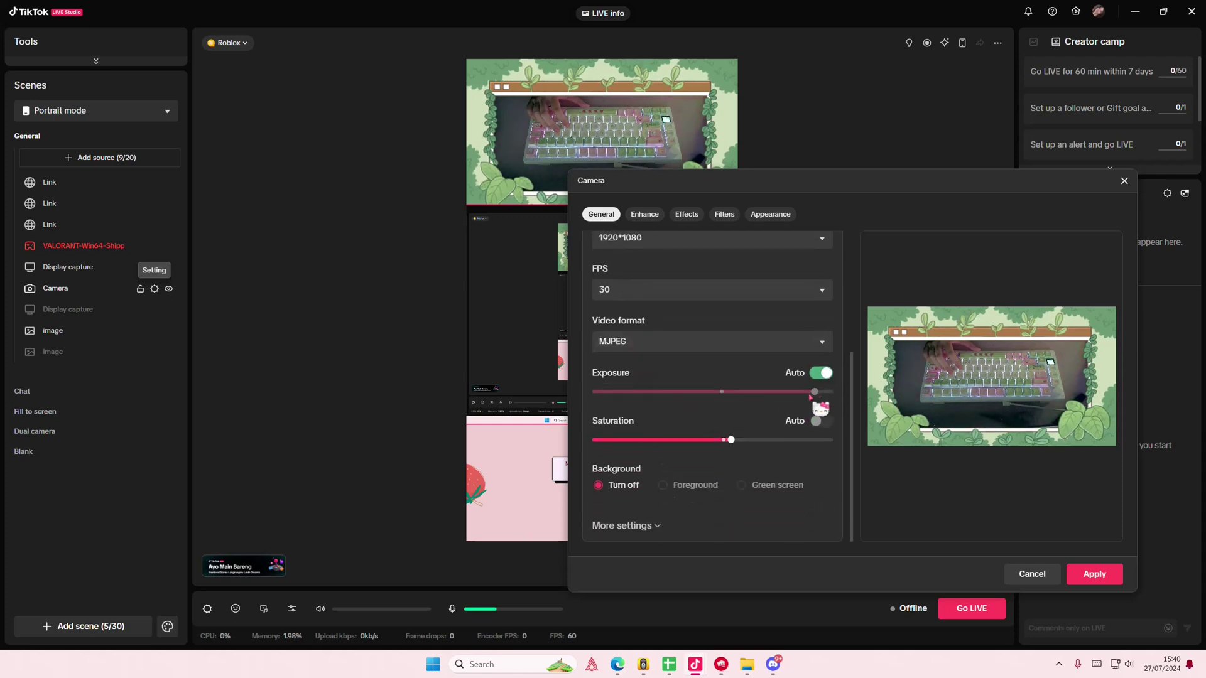
- Try a manual exposure level, then switch exposure back to Auto
left_click(822, 374)
mouse_move(812, 392)
left_mouse_down()
mouse_move(682, 393)
mouse_move(756, 393)
mouse_move(846, 414)
mouse_move(828, 385)
left_mouse_up()
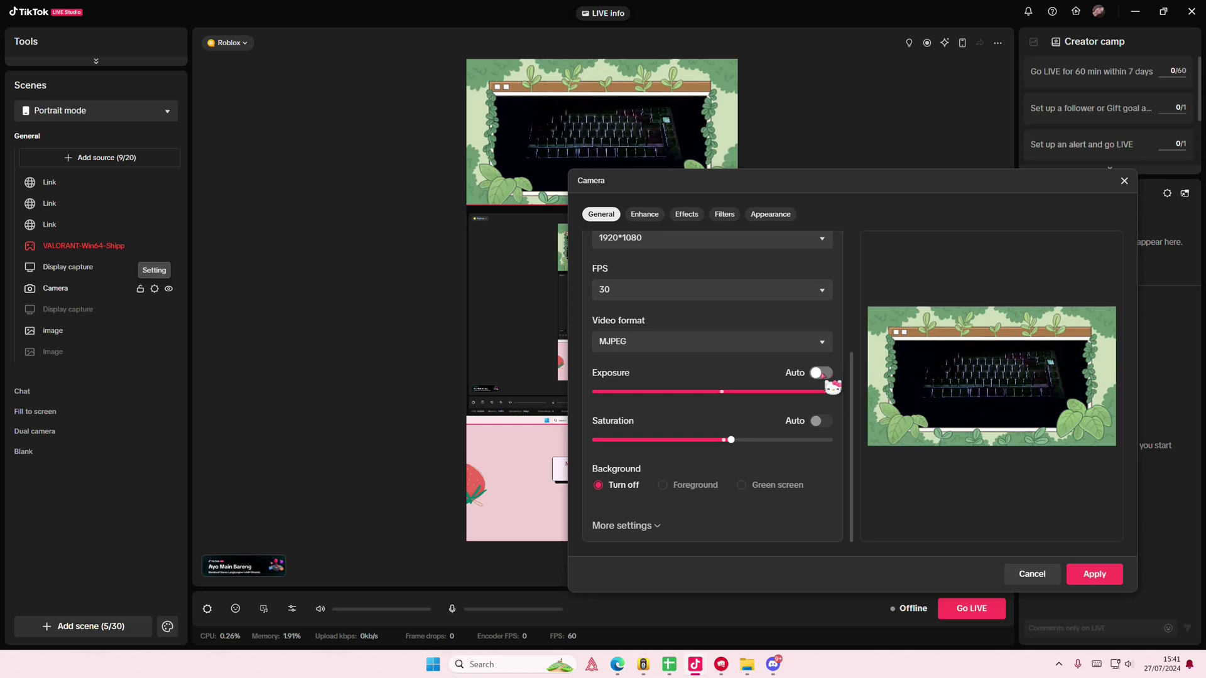
left_click(824, 376)
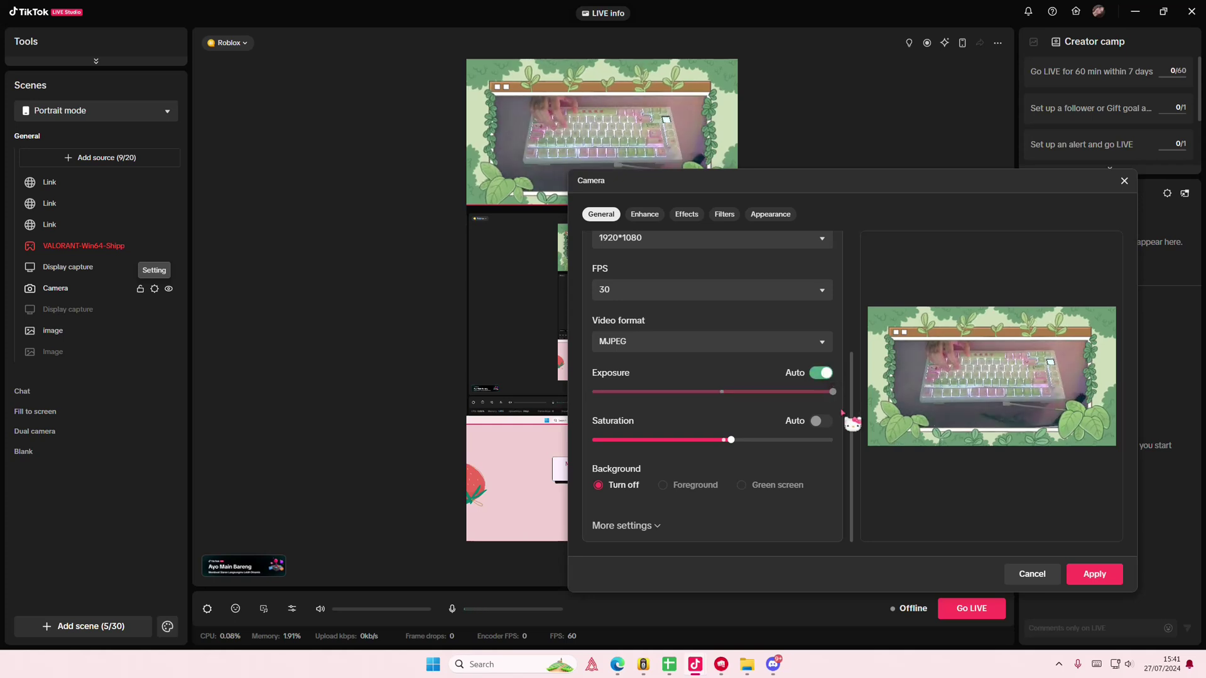
- Raise the camera saturation and sharpness, then browse the Enhance and Effects tabs
left_click_drag(730, 440, 794, 449)
left_click(819, 423)
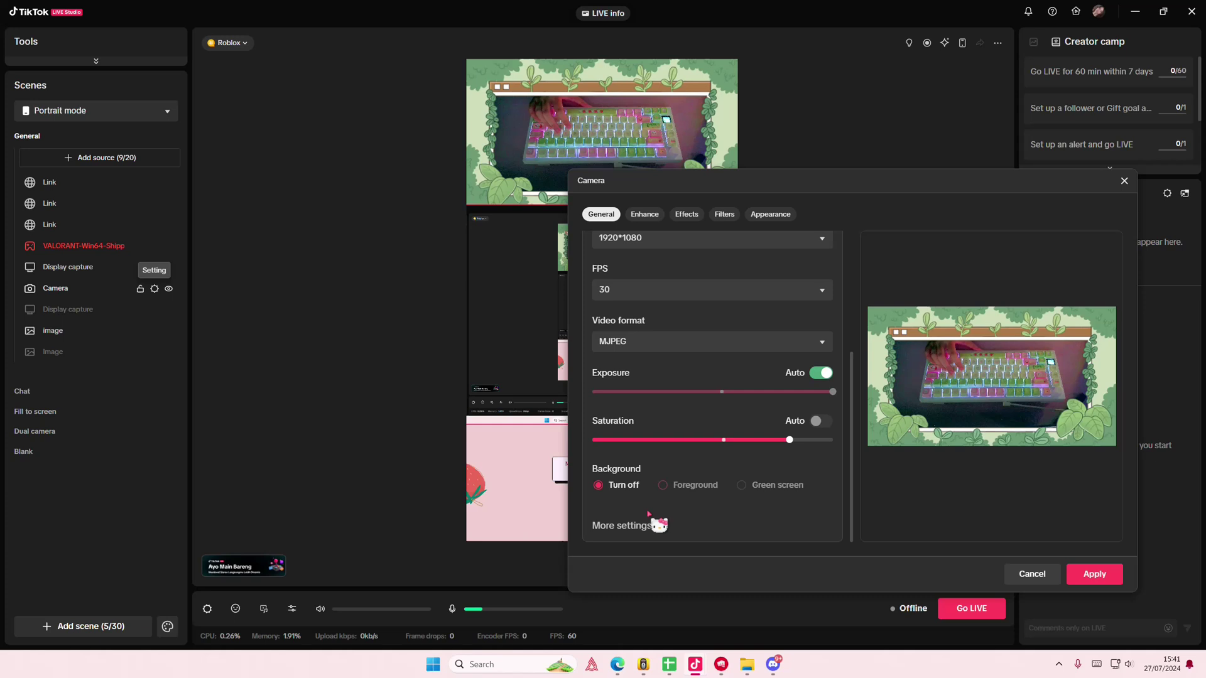
scroll(650, 517, "down", 2)
scroll(684, 500, "down", 3)
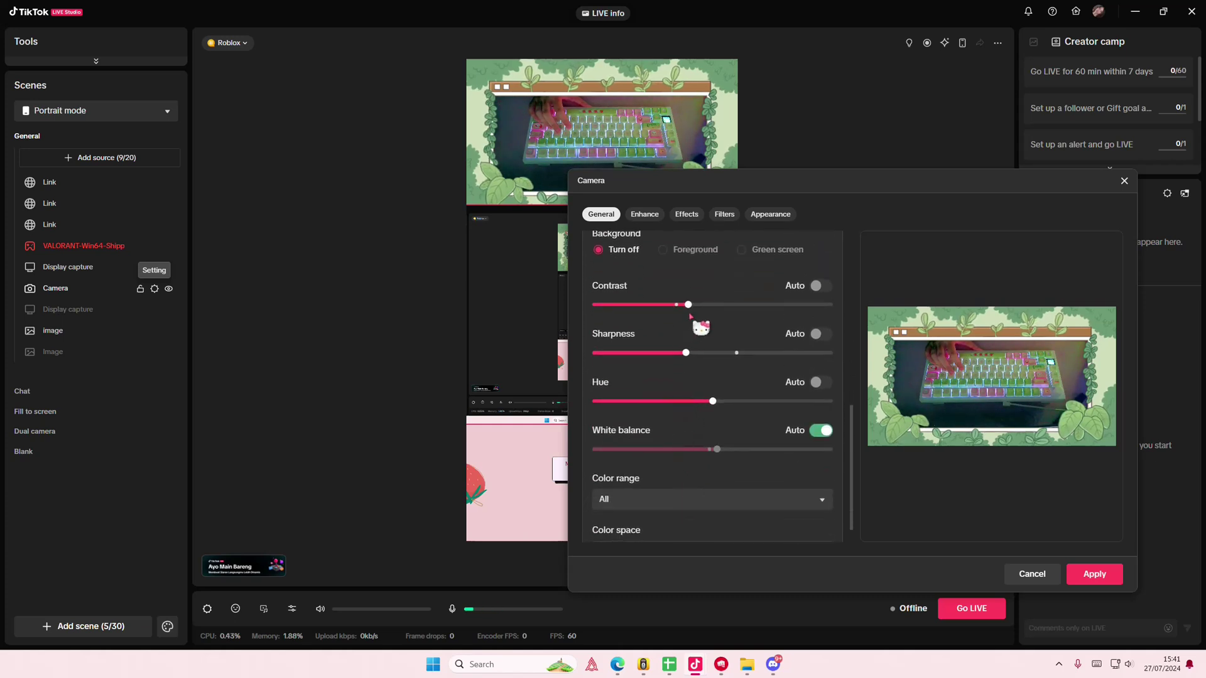
left_click_drag(686, 354, 706, 362)
scroll(708, 431, "down", 1)
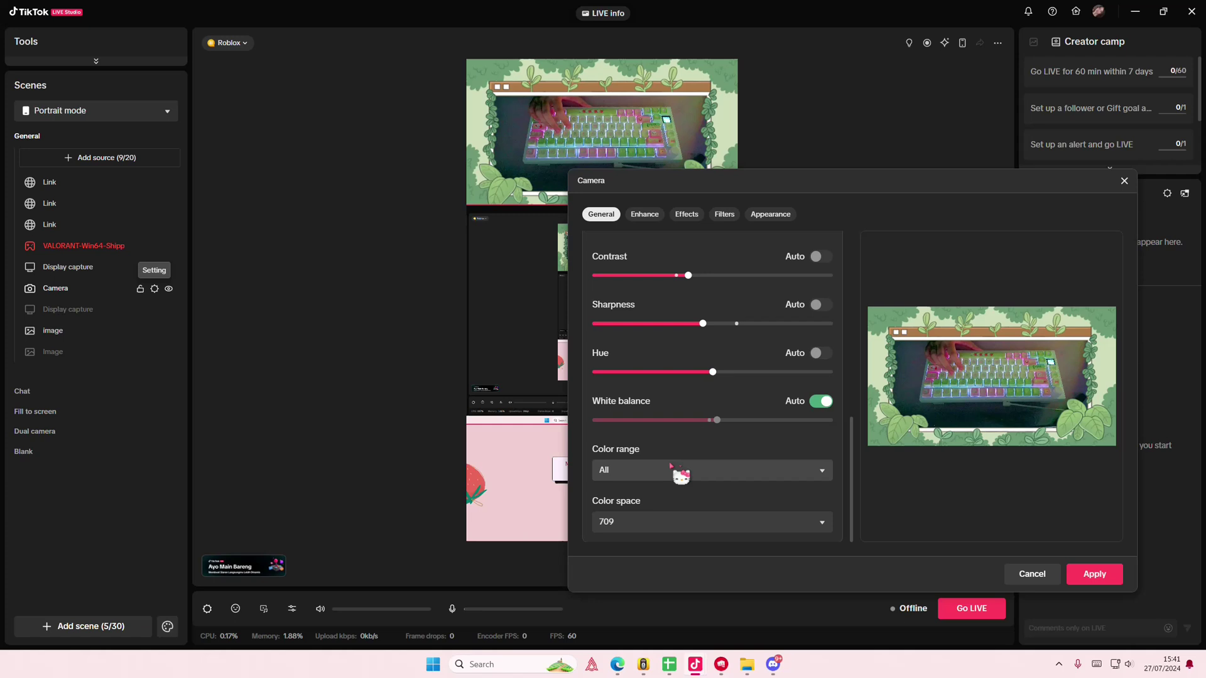
left_click(654, 218)
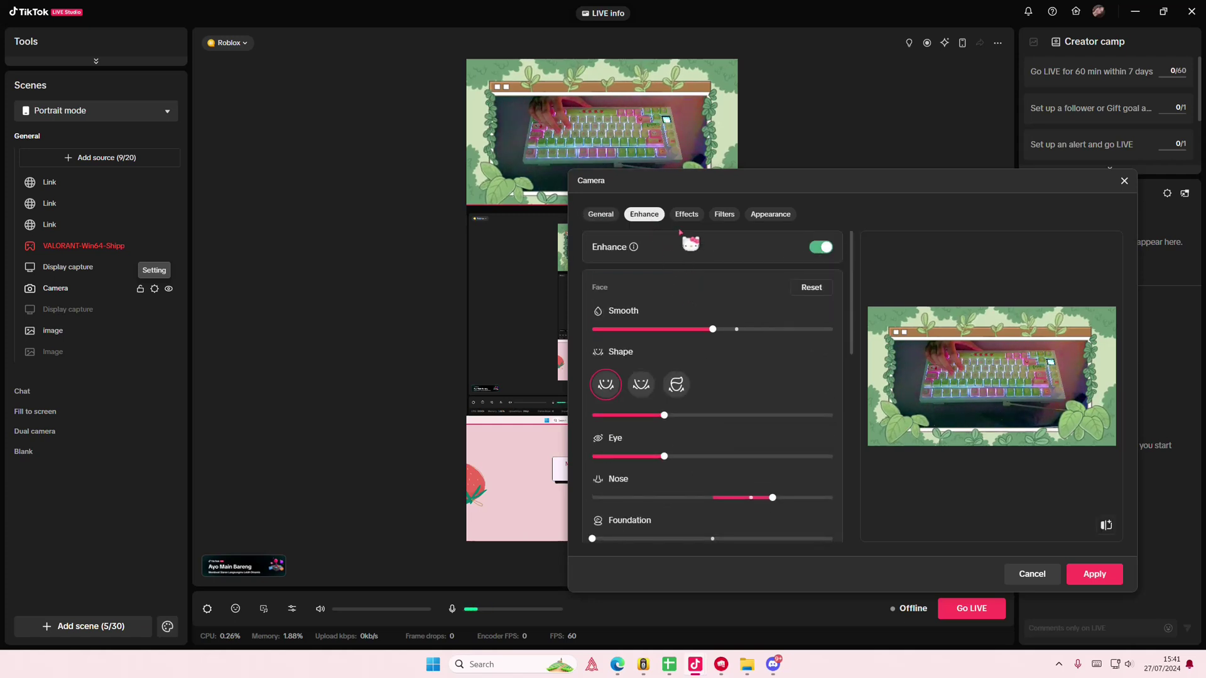
scroll(730, 378, "down", 2)
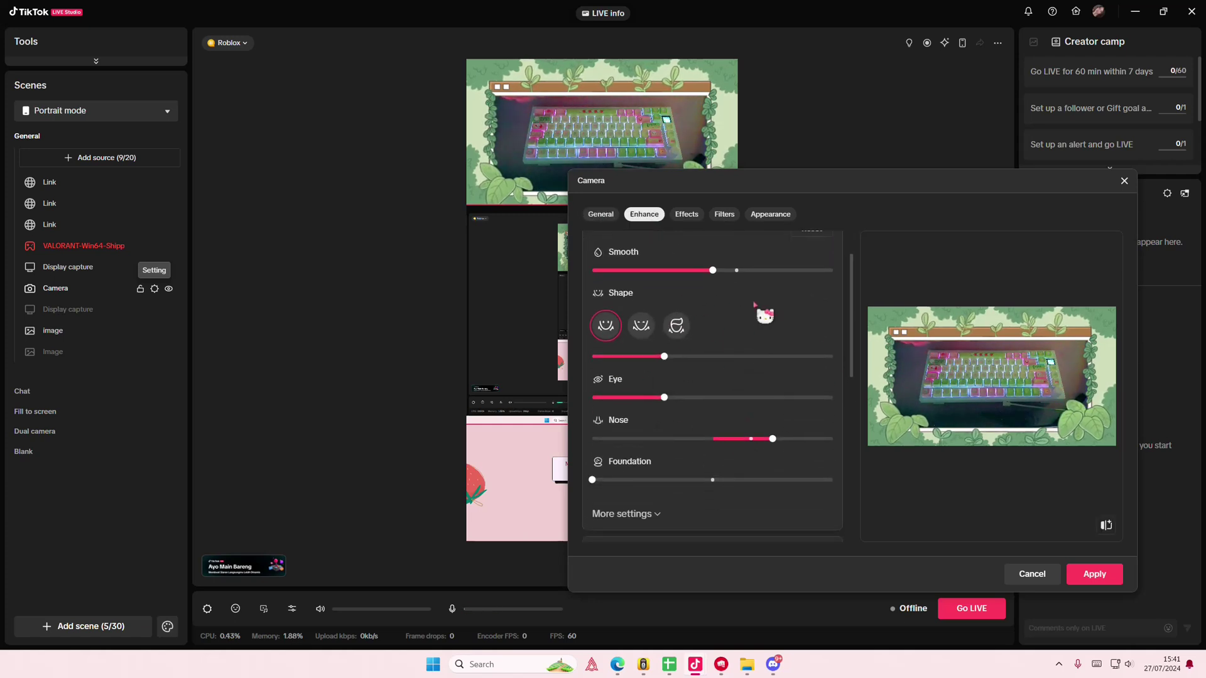
left_click(687, 216)
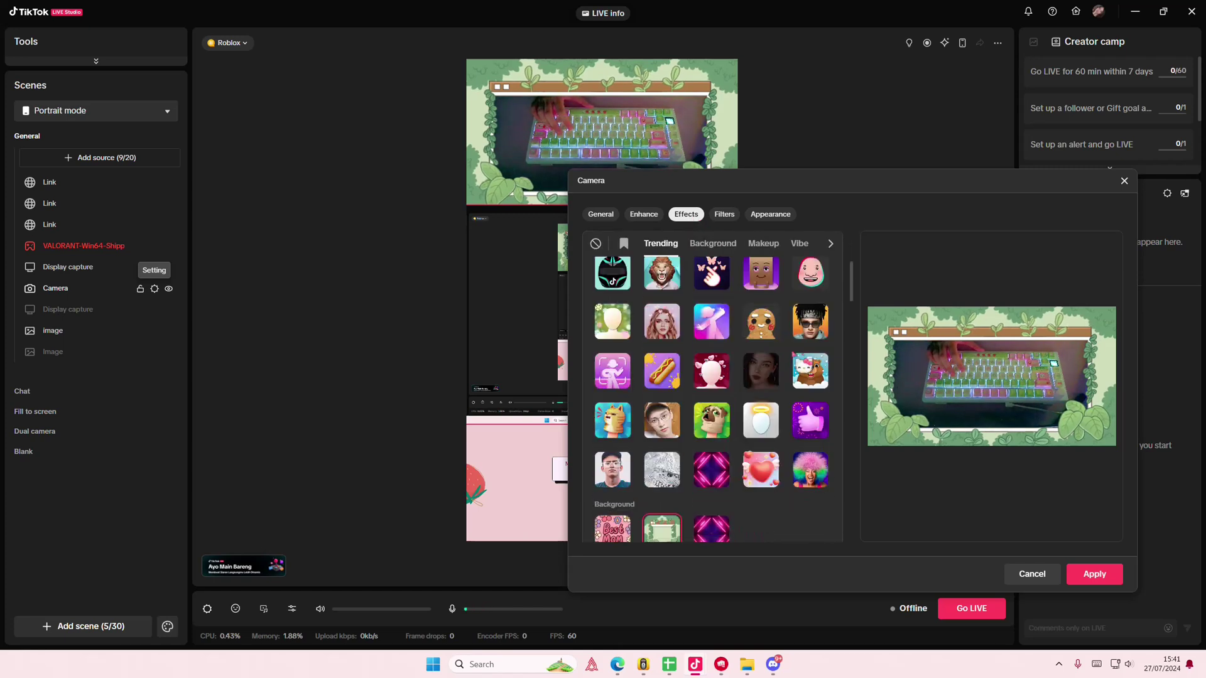
- Try the L1, C3 and C1 filters, keep L1 at strength 25, then view Appearance options
left_click(724, 215)
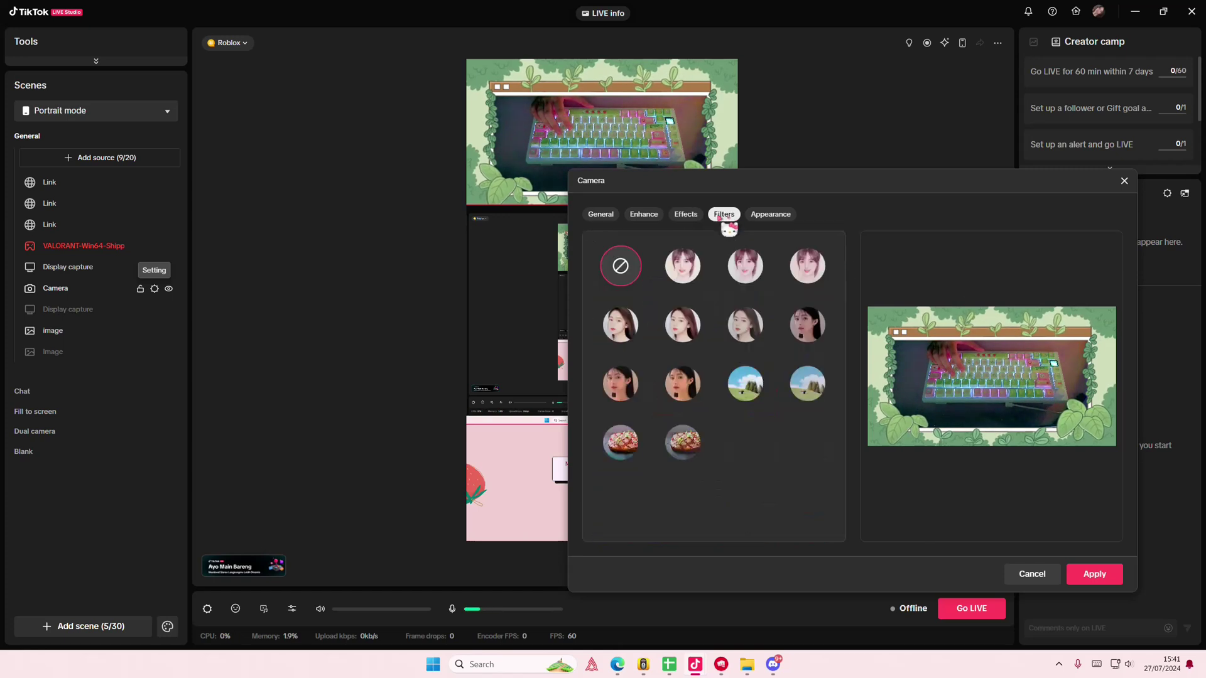
left_click(750, 392)
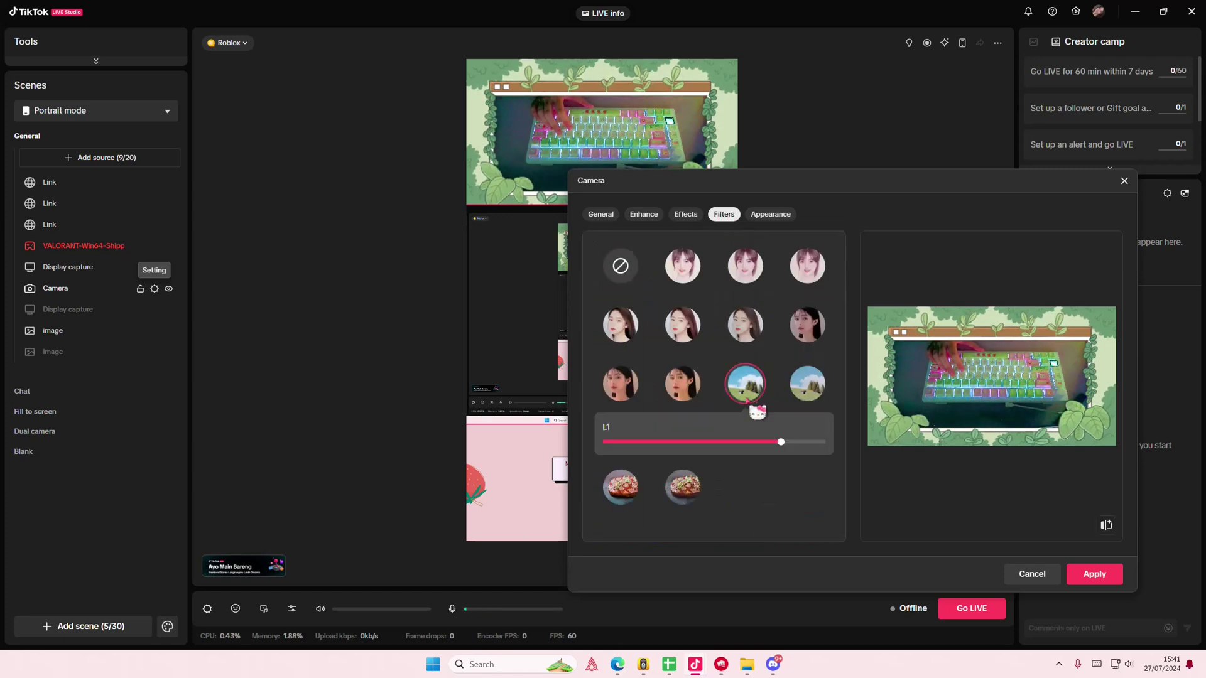
left_click(690, 392)
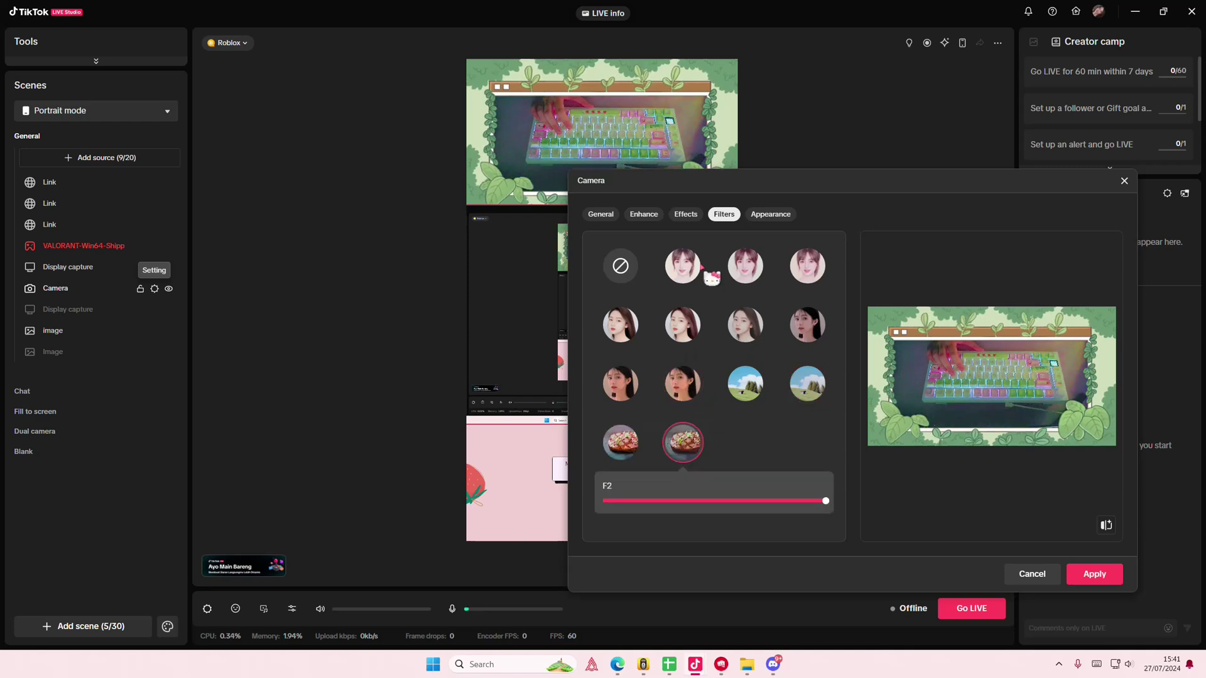
left_click(808, 328)
left_click(748, 398)
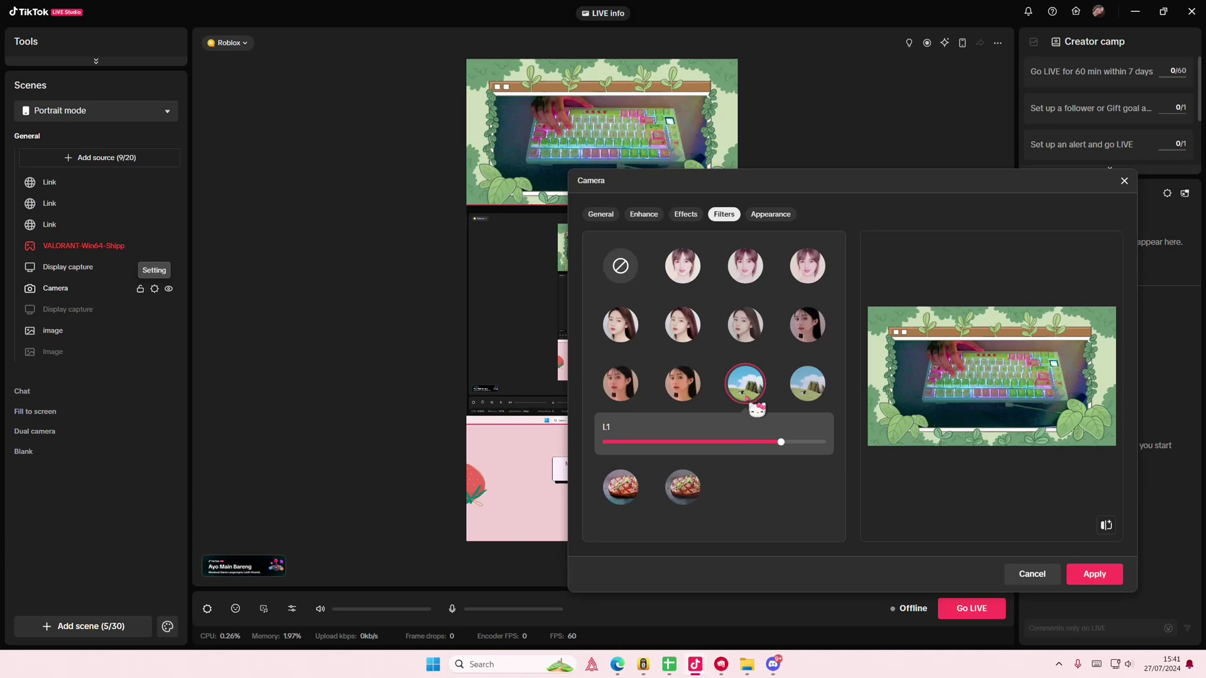
mouse_move(782, 443)
left_mouse_down()
mouse_move(659, 442)
mouse_move(716, 445)
left_mouse_up()
left_click(771, 214)
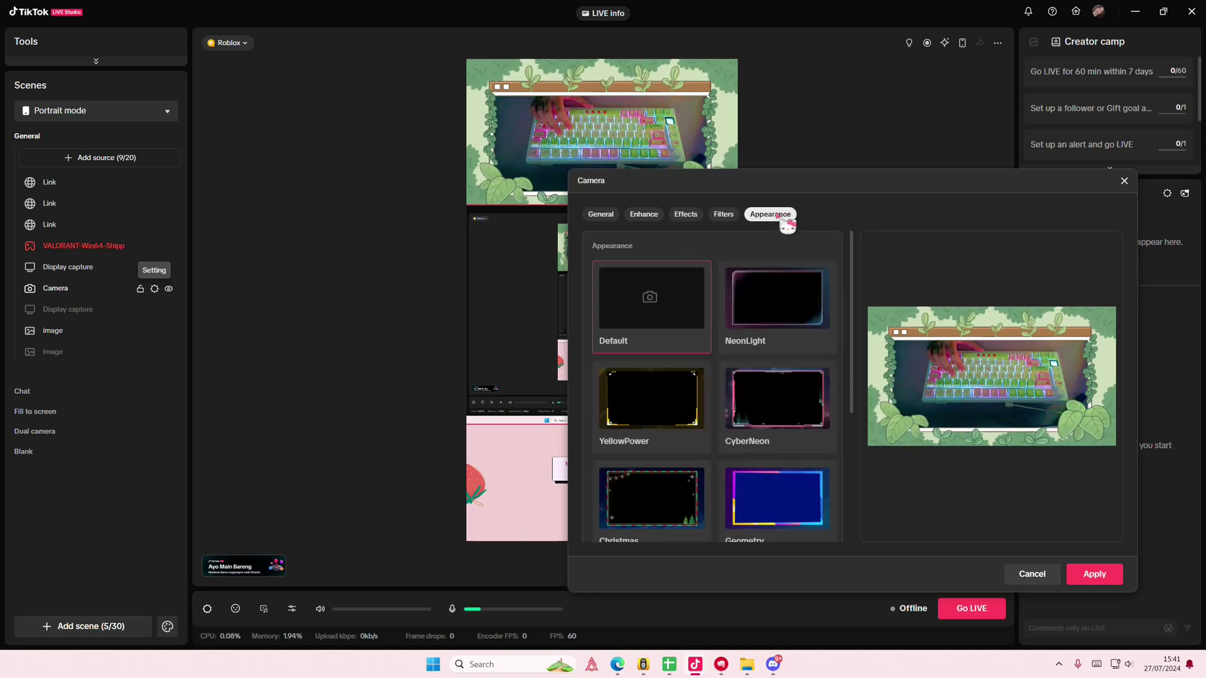
scroll(728, 412, "down", 2)
scroll(721, 399, "down", 2)
scroll(673, 398, "down", 1)
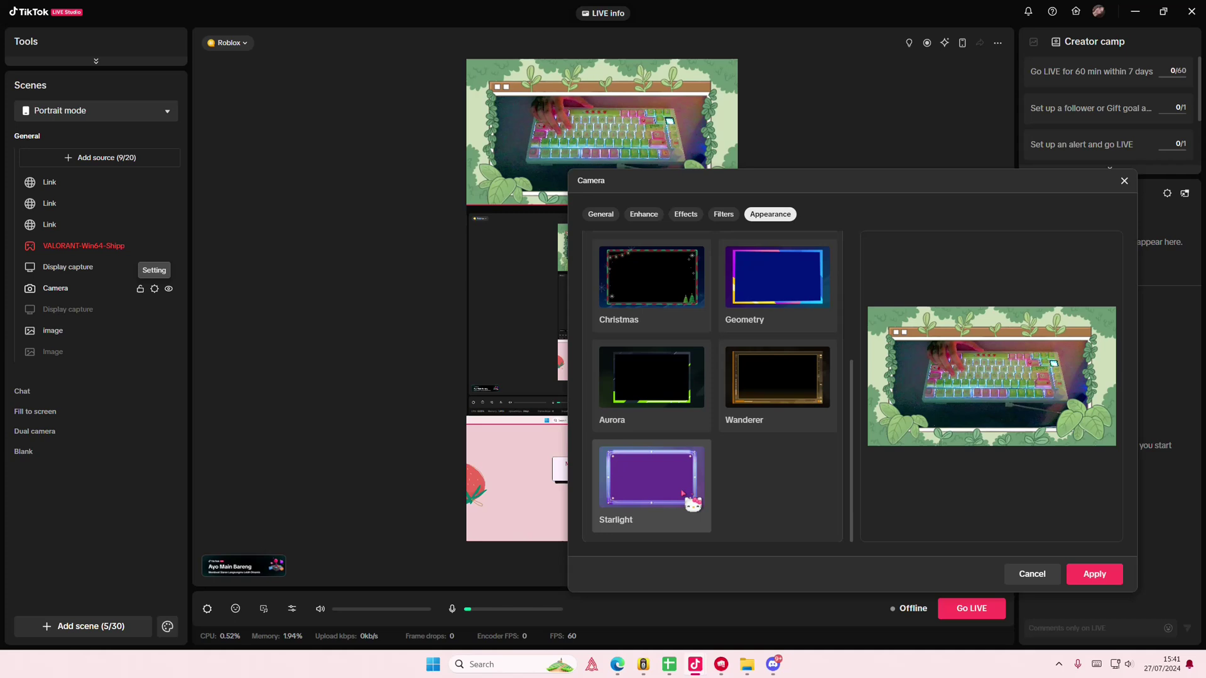
scroll(692, 500, "up", 4)
scroll(808, 507, "up", 1)
left_click(1050, 571)
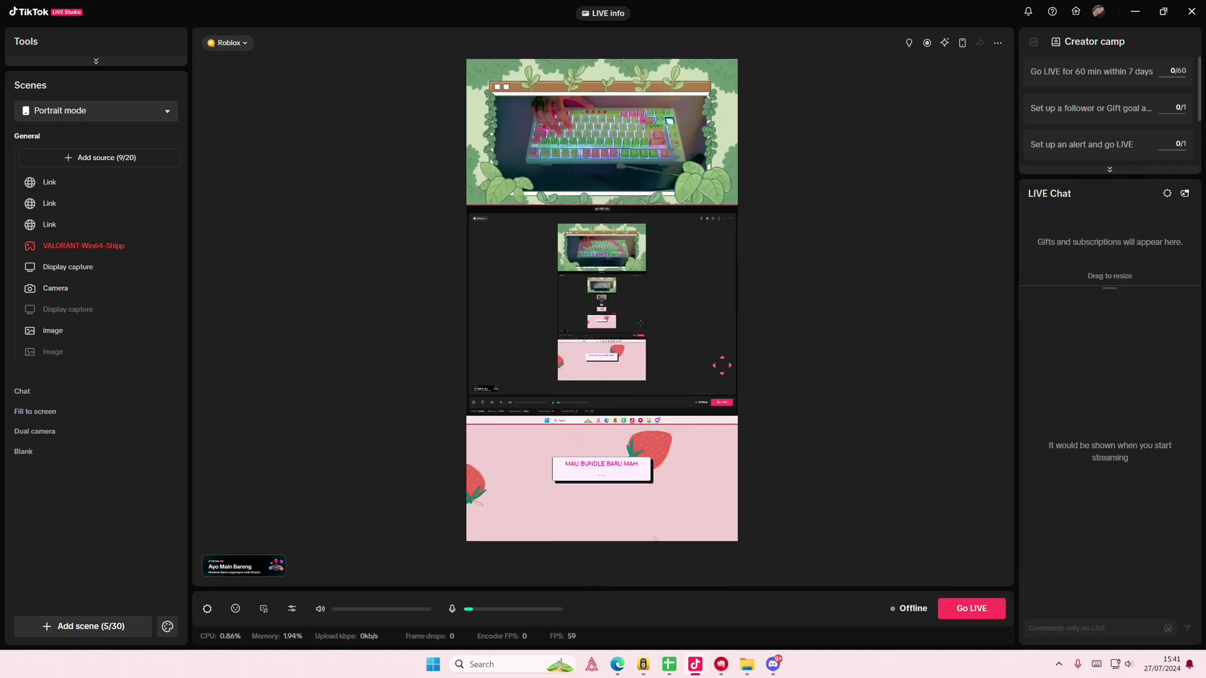